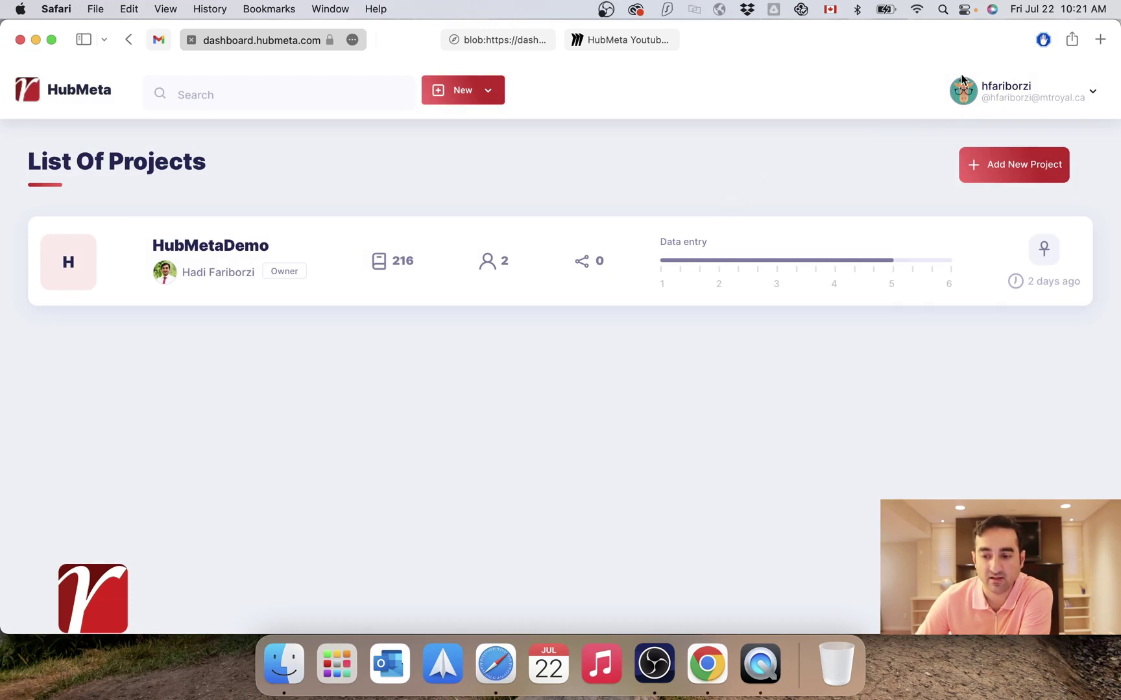
Open the HubMetaDemo project's Full Text Screening list
click(225, 248)
click(130, 585)
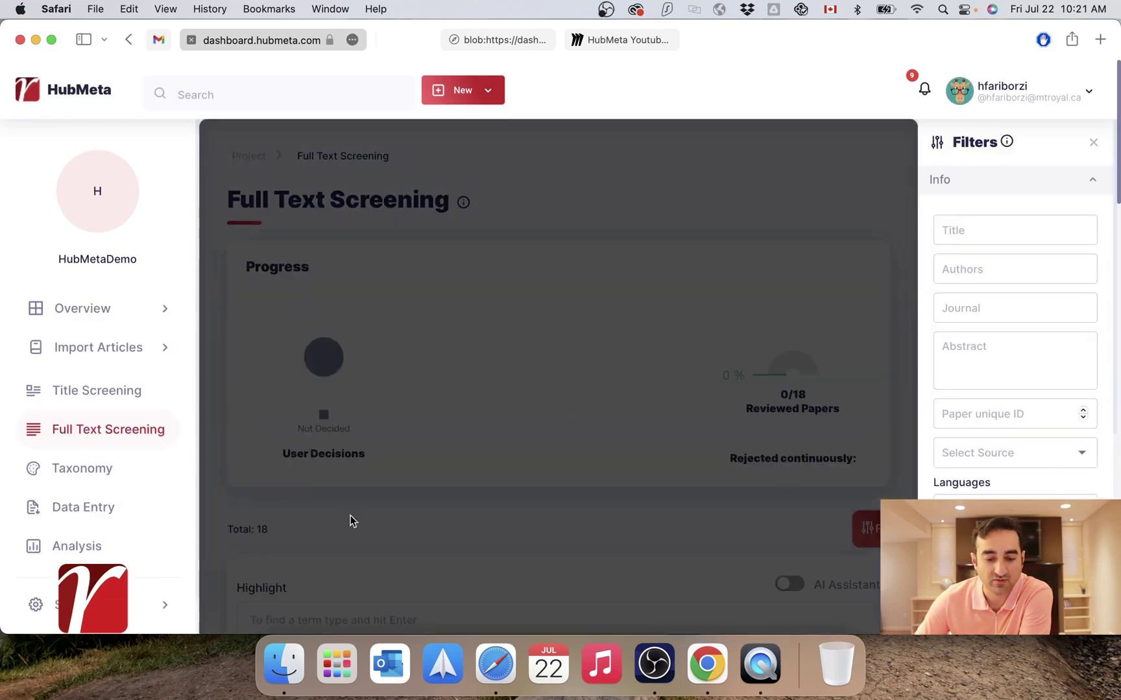
scroll(474, 521, down, 15)
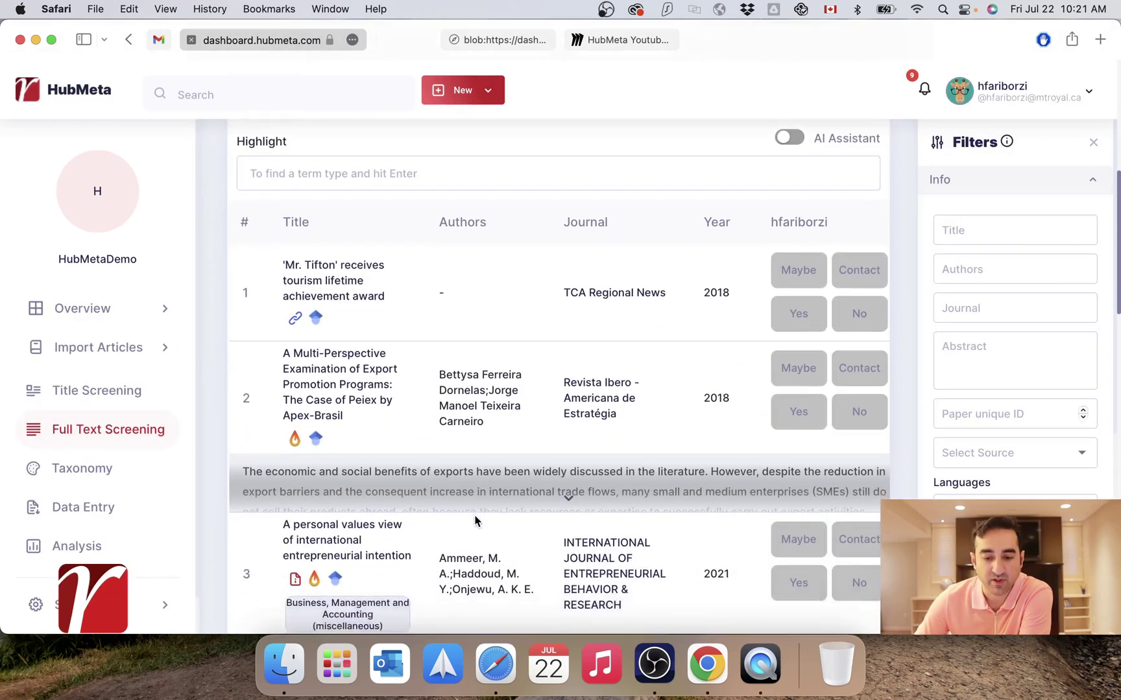
scroll(475, 515, down, 4)
Scroll through the 18 papers, reviewing authors, journal, year and abstract snippets
scroll(475, 516, up, 5)
scroll(475, 516, down, 1)
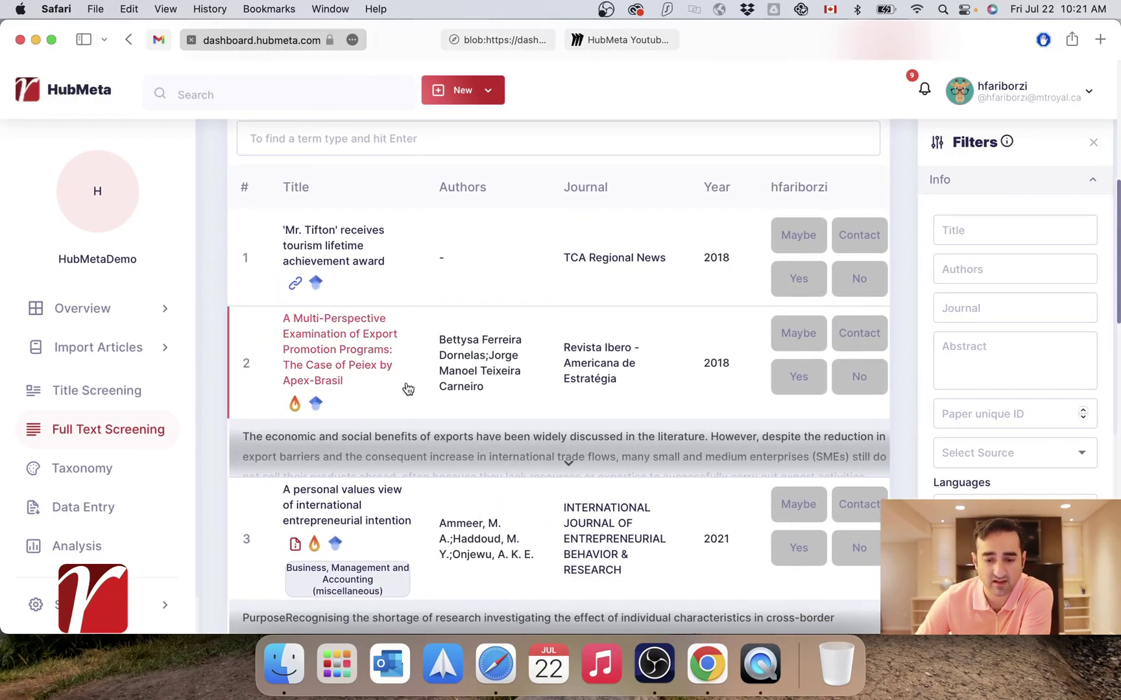
scroll(375, 427, down, 3)
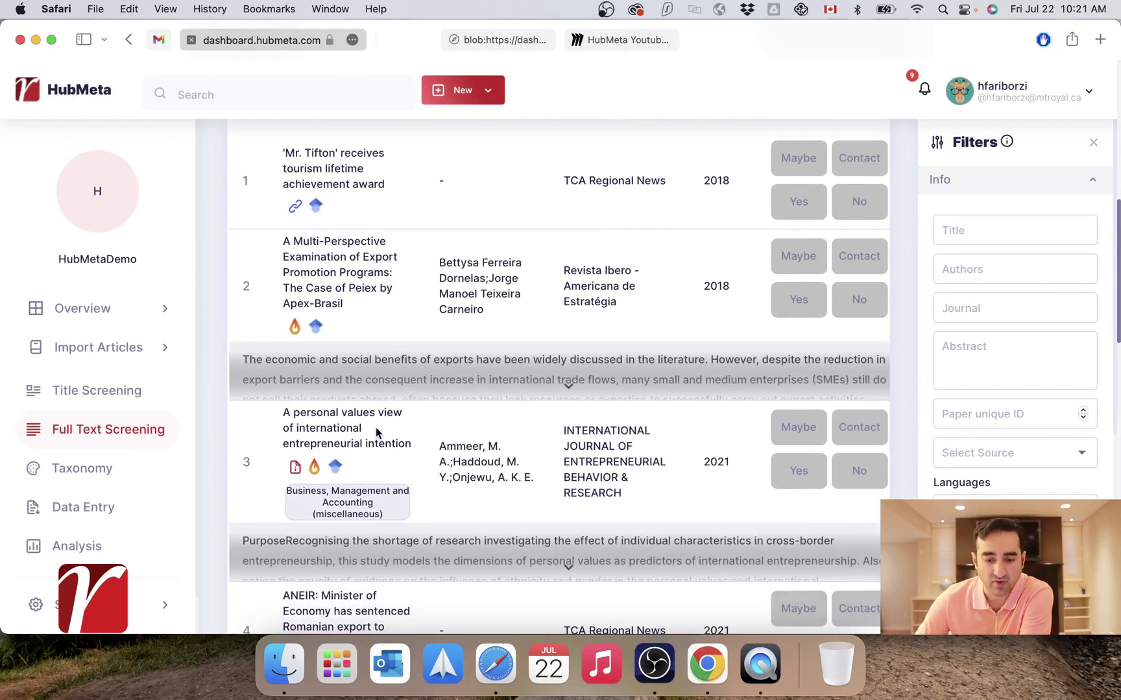
scroll(298, 361, down, 4)
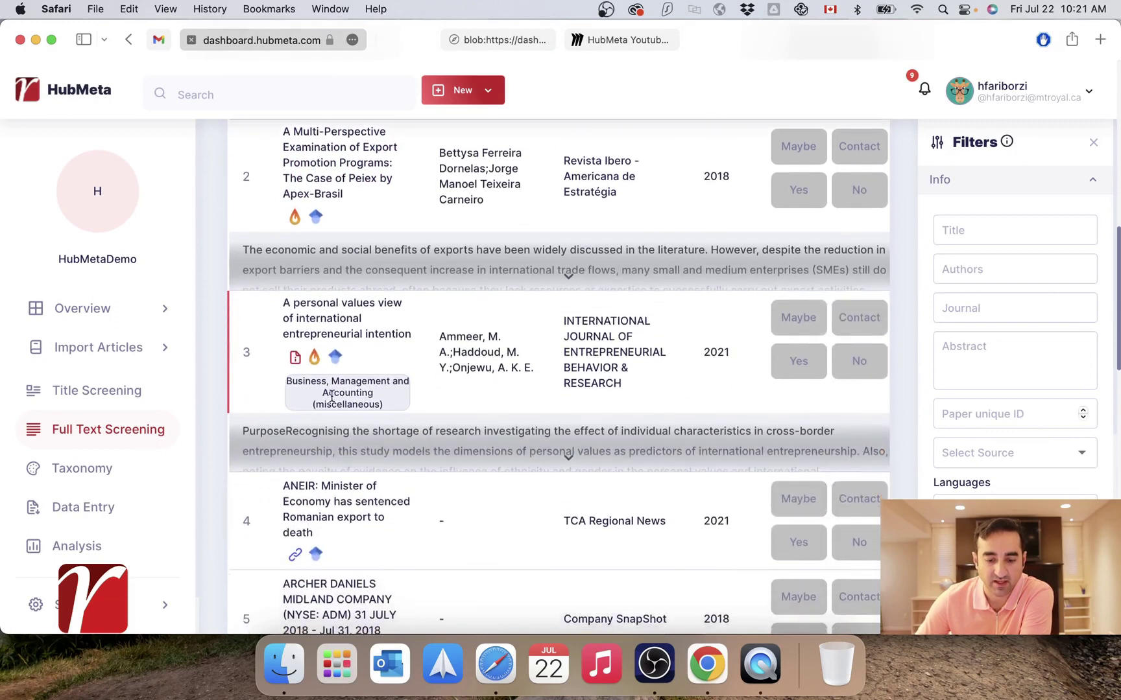
scroll(394, 484, down, 7)
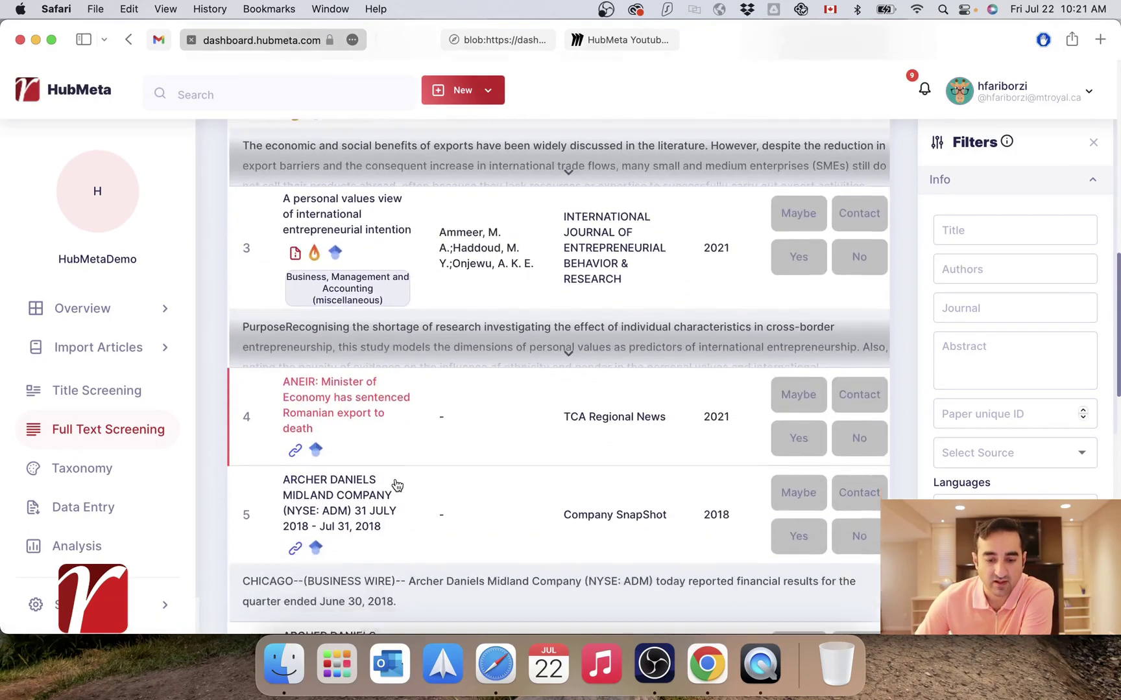
scroll(397, 485, up, 1)
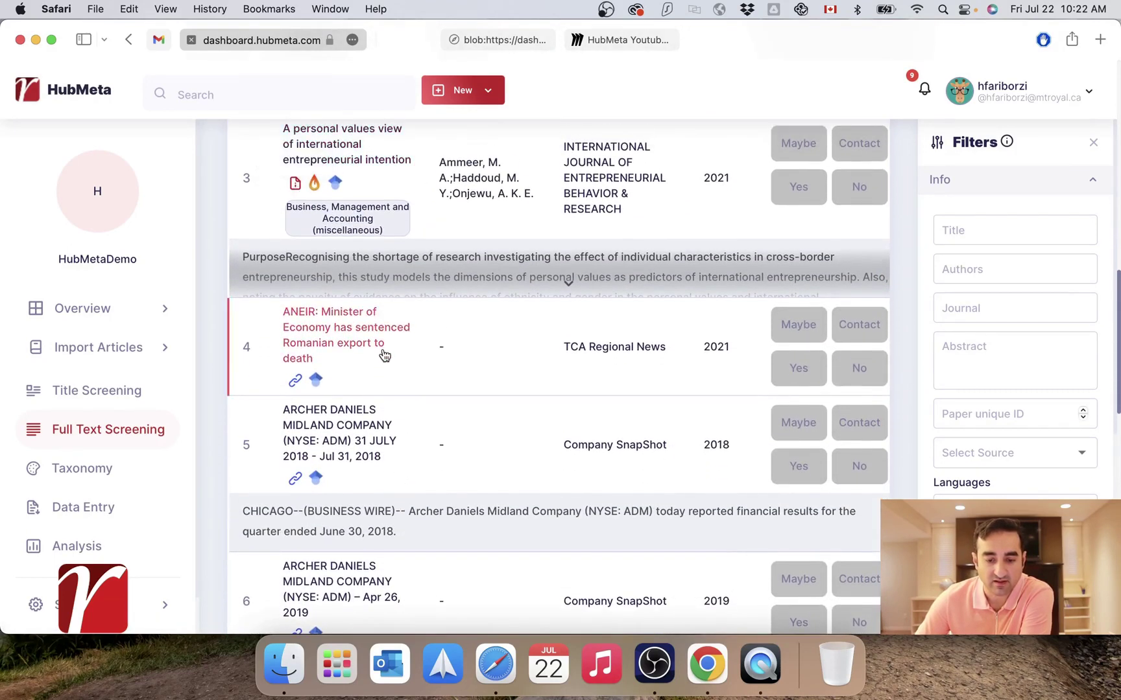
scroll(383, 355, down, 6)
scroll(383, 354, down, 12)
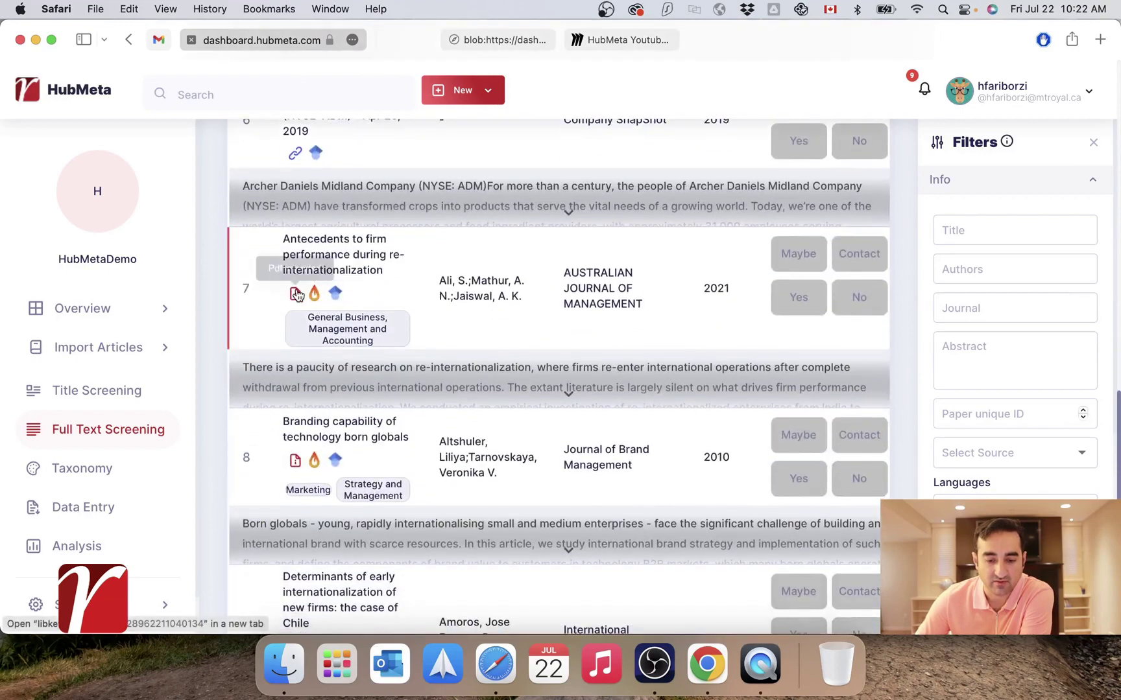
scroll(456, 322, up, 20)
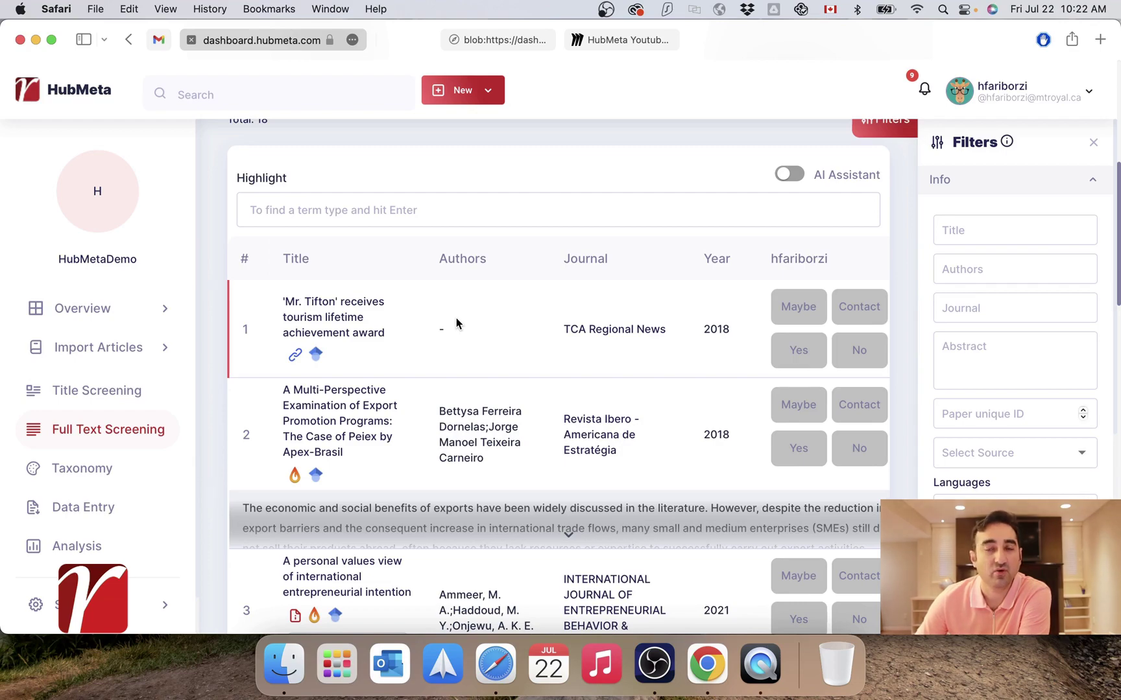
scroll(456, 318, down, 15)
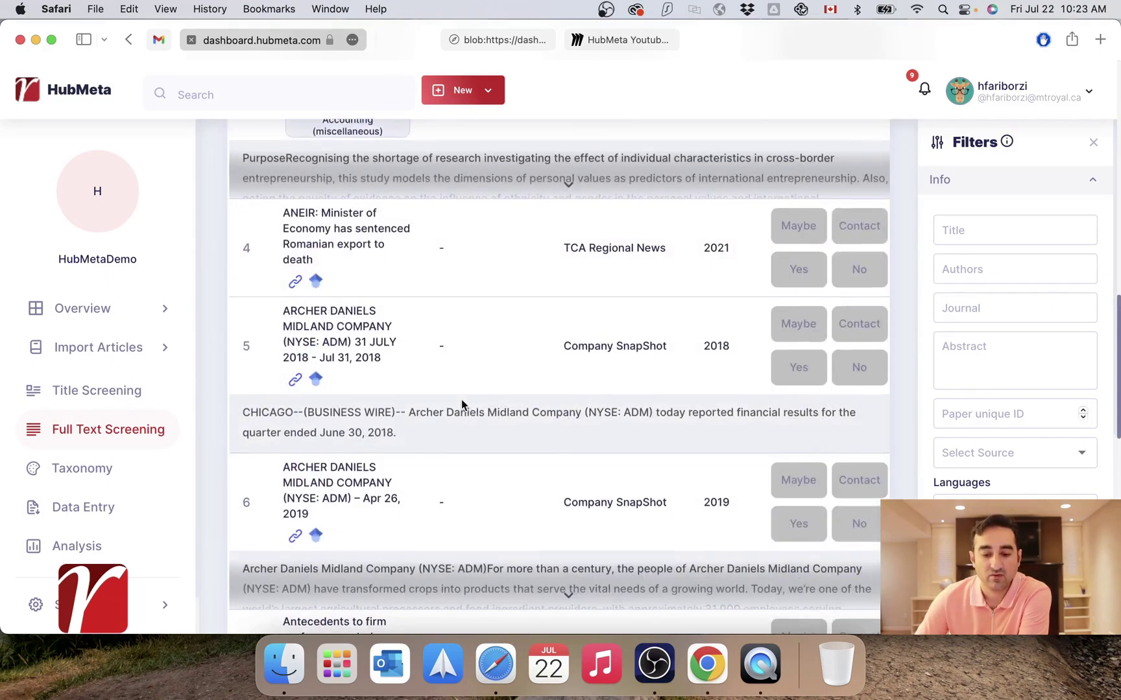
scroll(461, 404, down, 3)
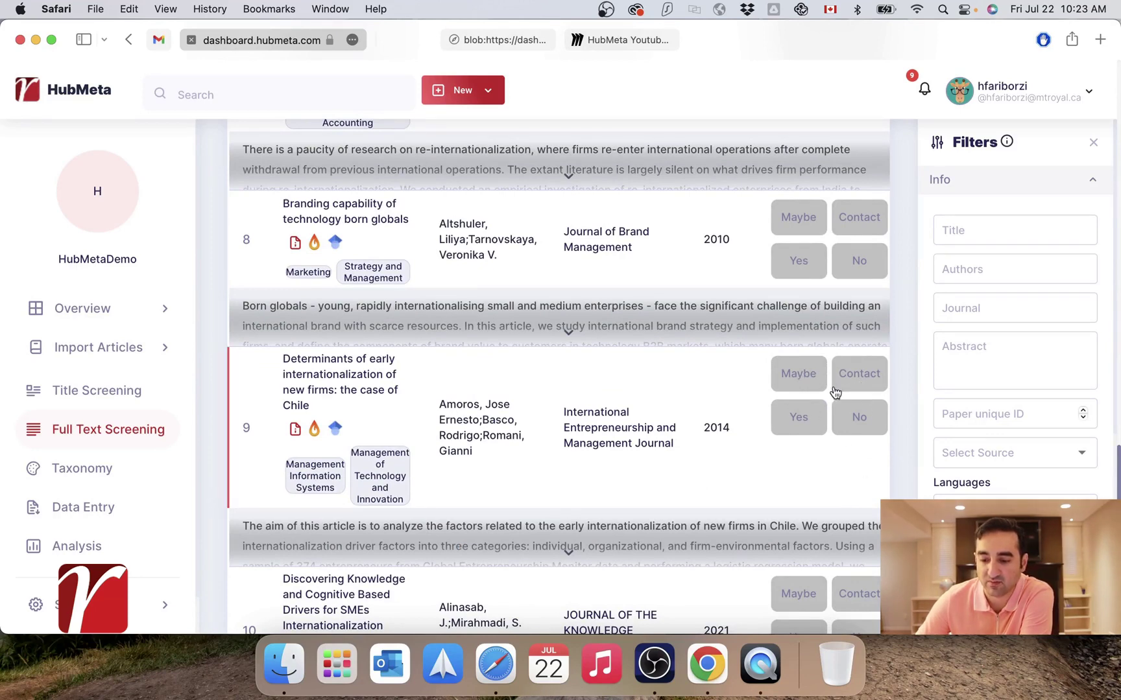
Vote Yes on paper 9, about early internationalization of new firms in Chile, giving reason 'Has data'
click(808, 425)
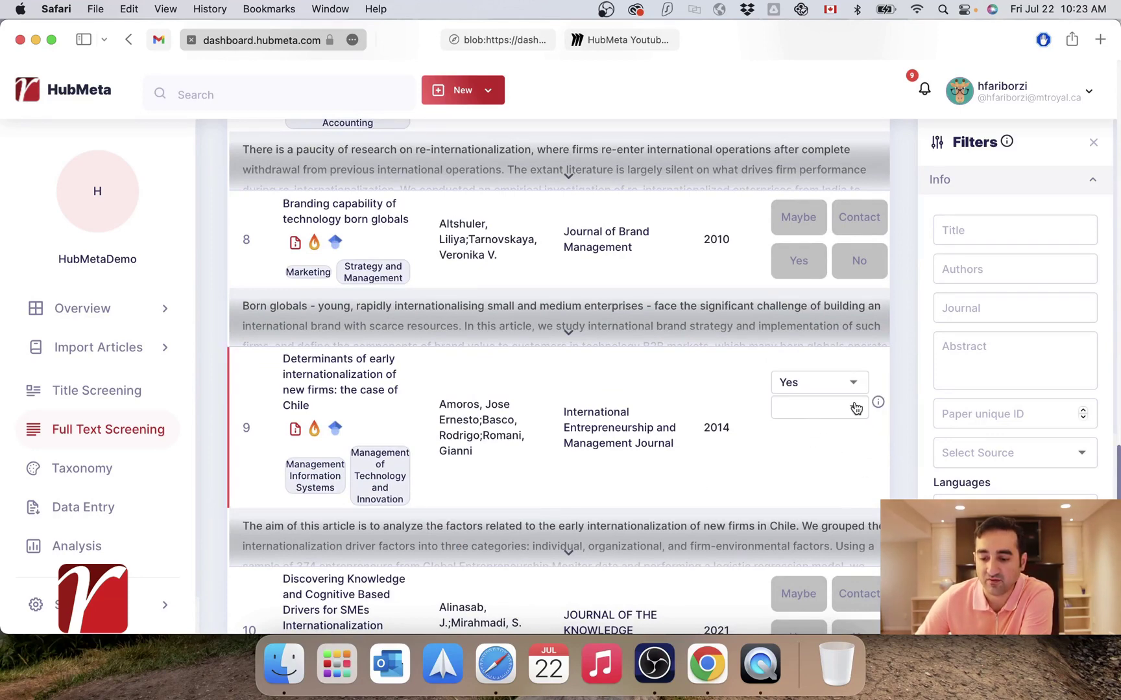
click(854, 407)
click(815, 414)
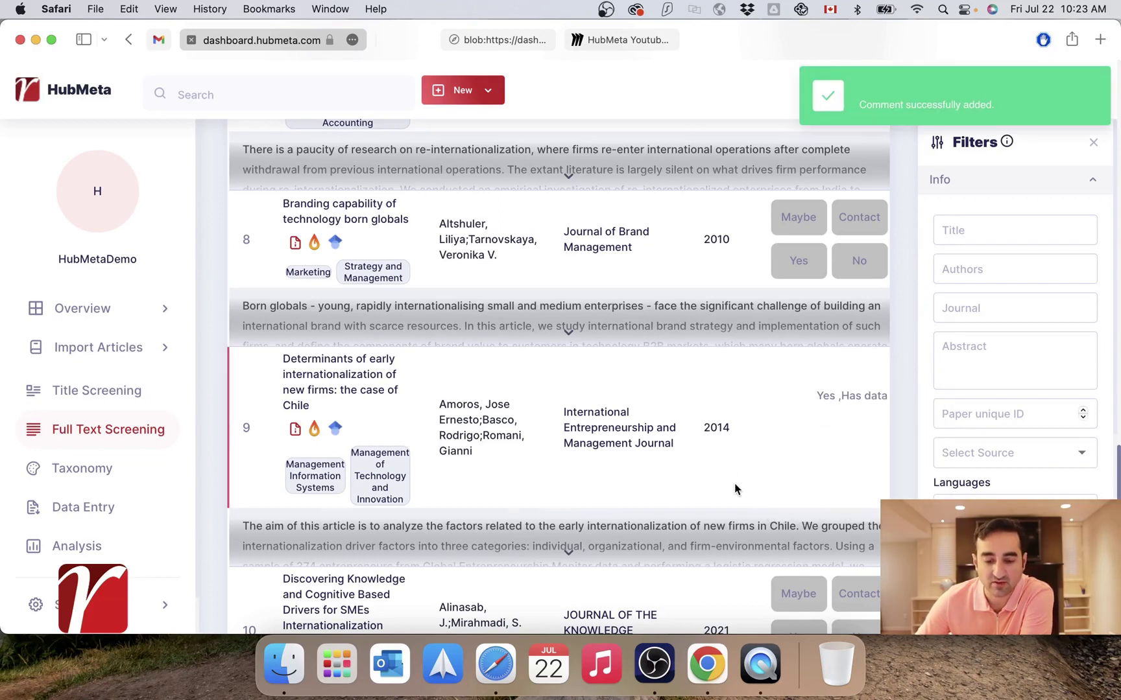
scroll(735, 488, down, 2)
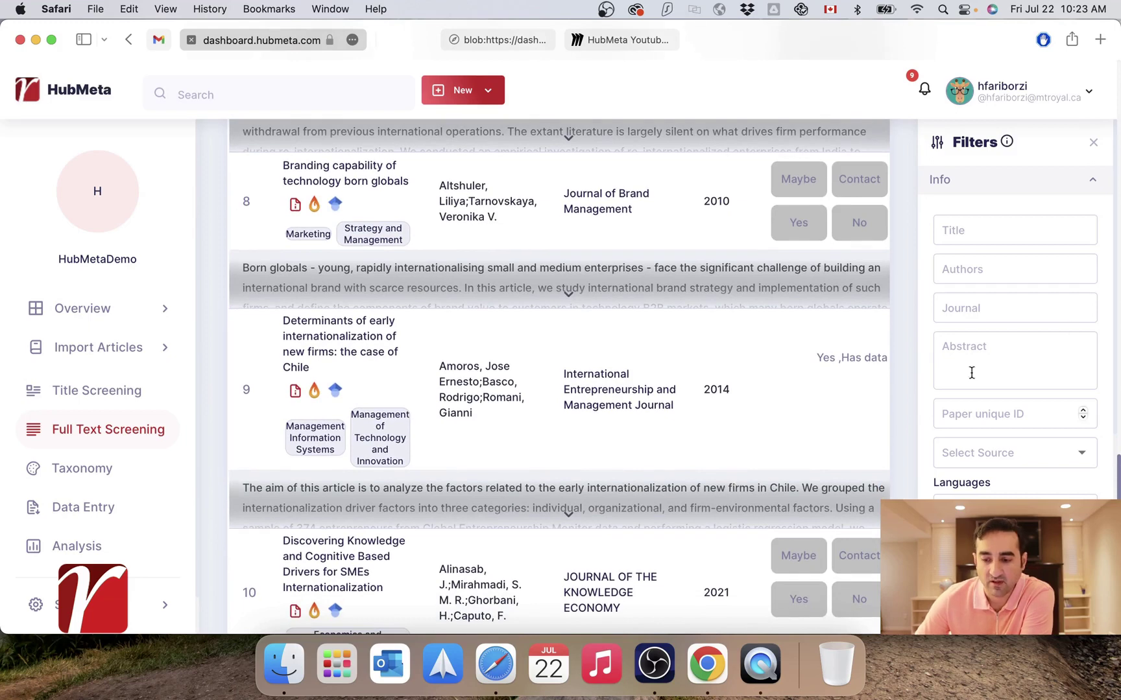
scroll(1040, 498, down, 5)
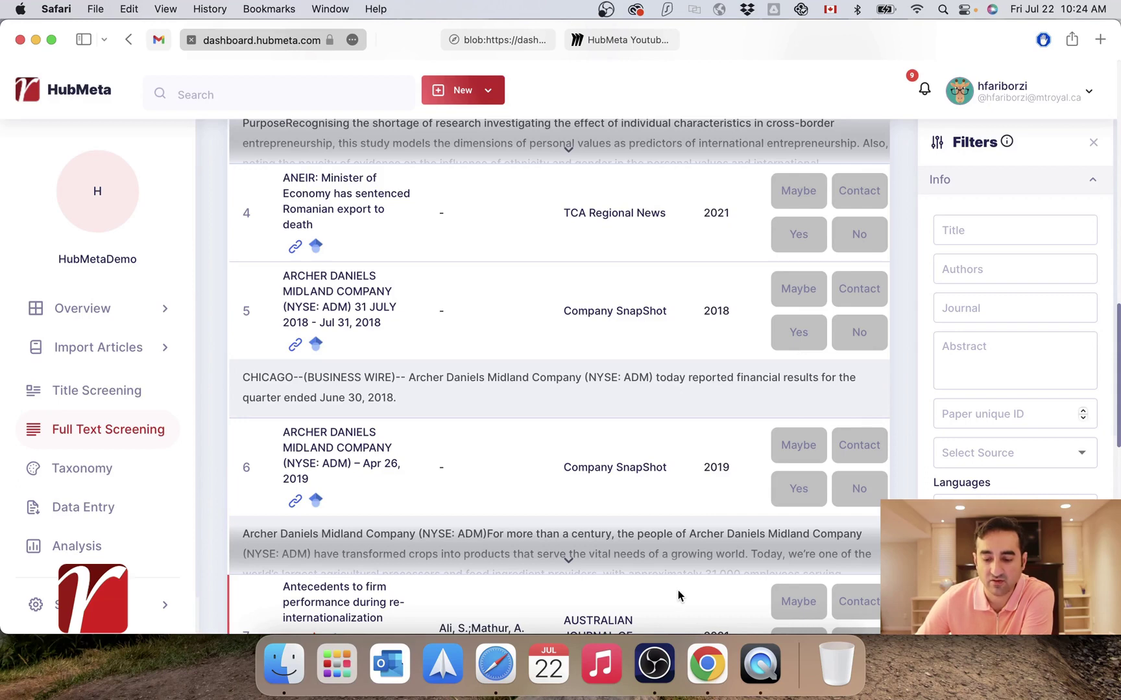
In Chrome, return to the project list and open HubMetaDemo's Full Text Screening page
click(710, 668)
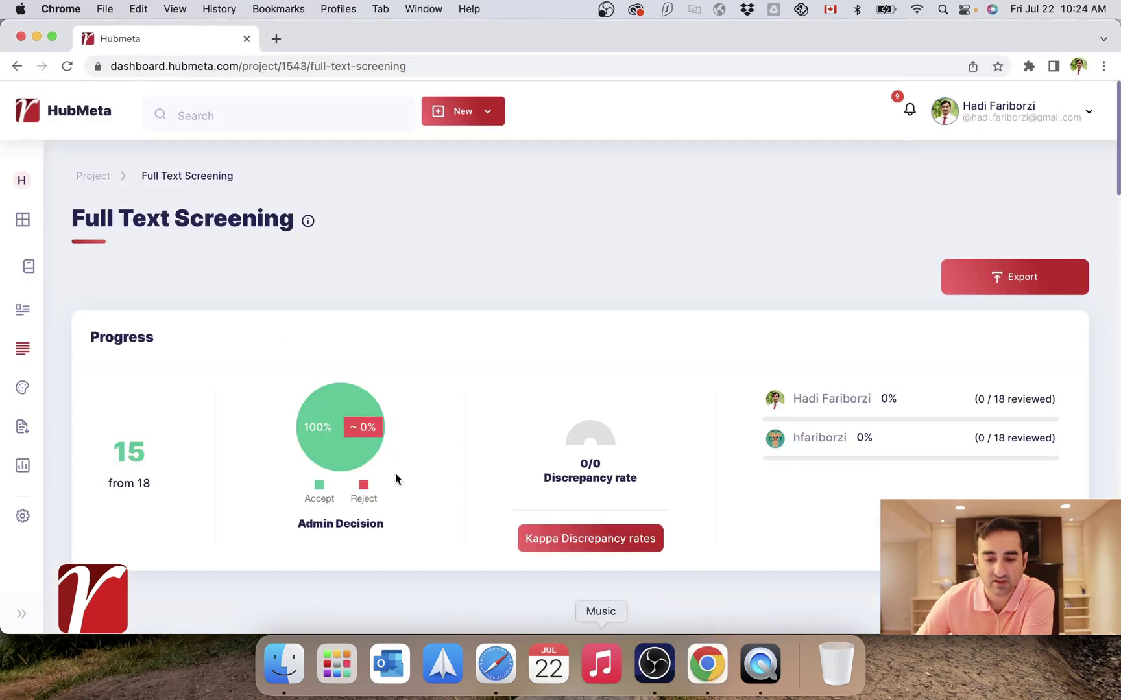
key(super+bracketleft)
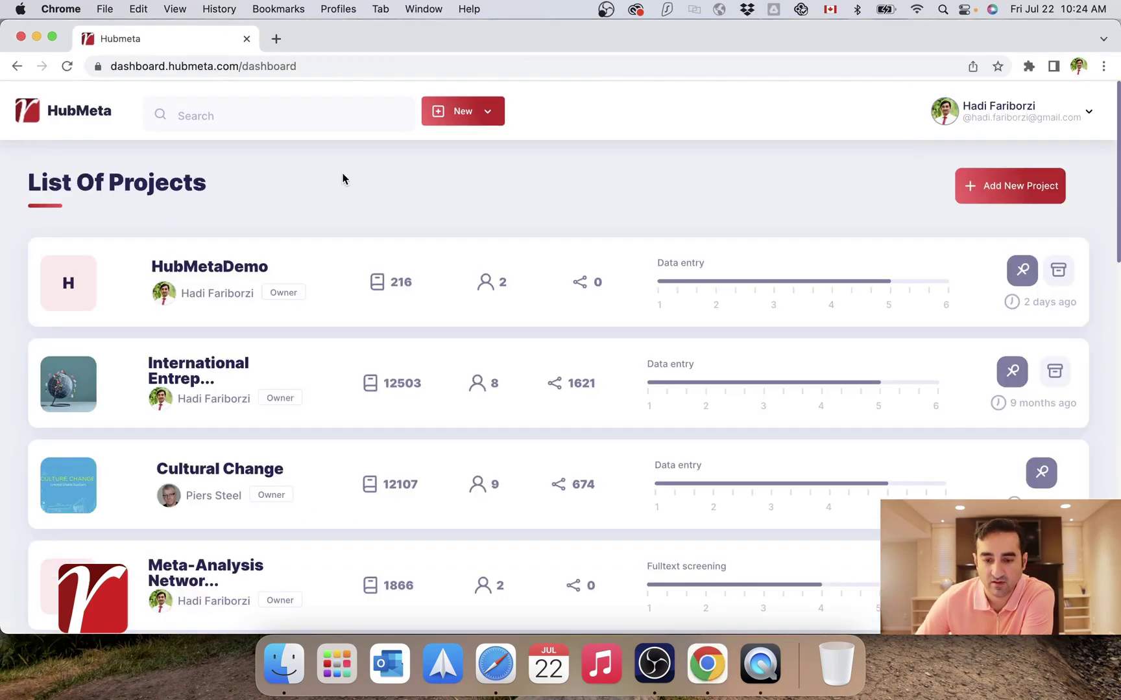
click(224, 267)
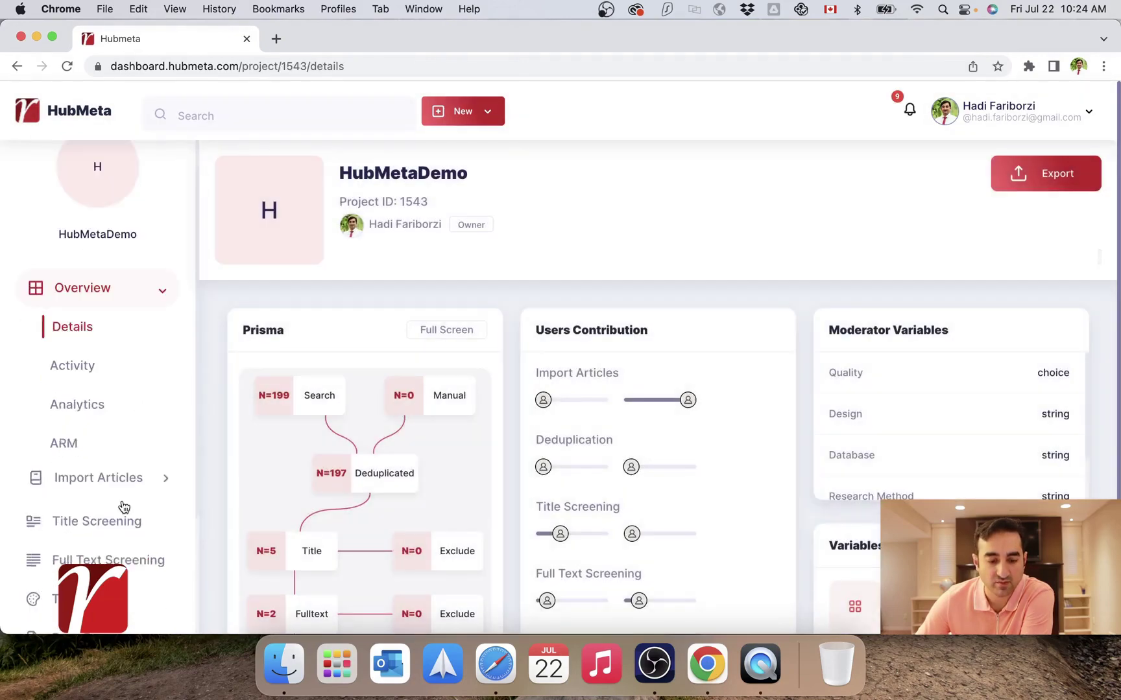
scroll(124, 507, down, 3)
click(101, 471)
scroll(571, 557, down, 10)
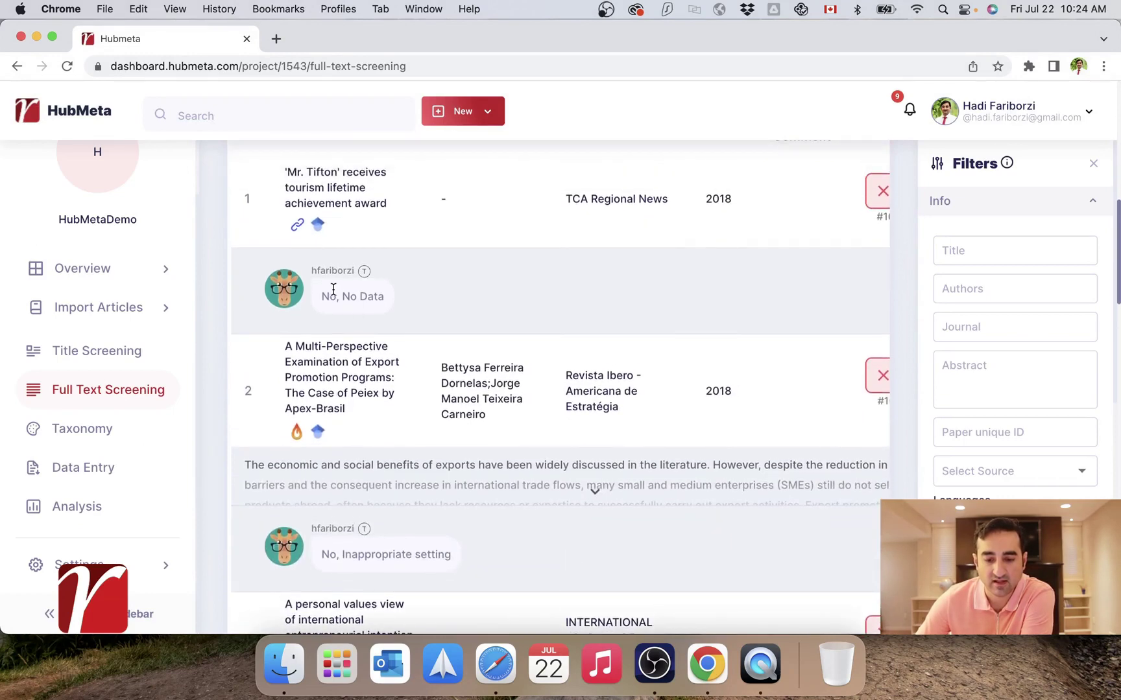
Close the Filters panel and review the articles' votes and reasons in the widened table
click(1094, 164)
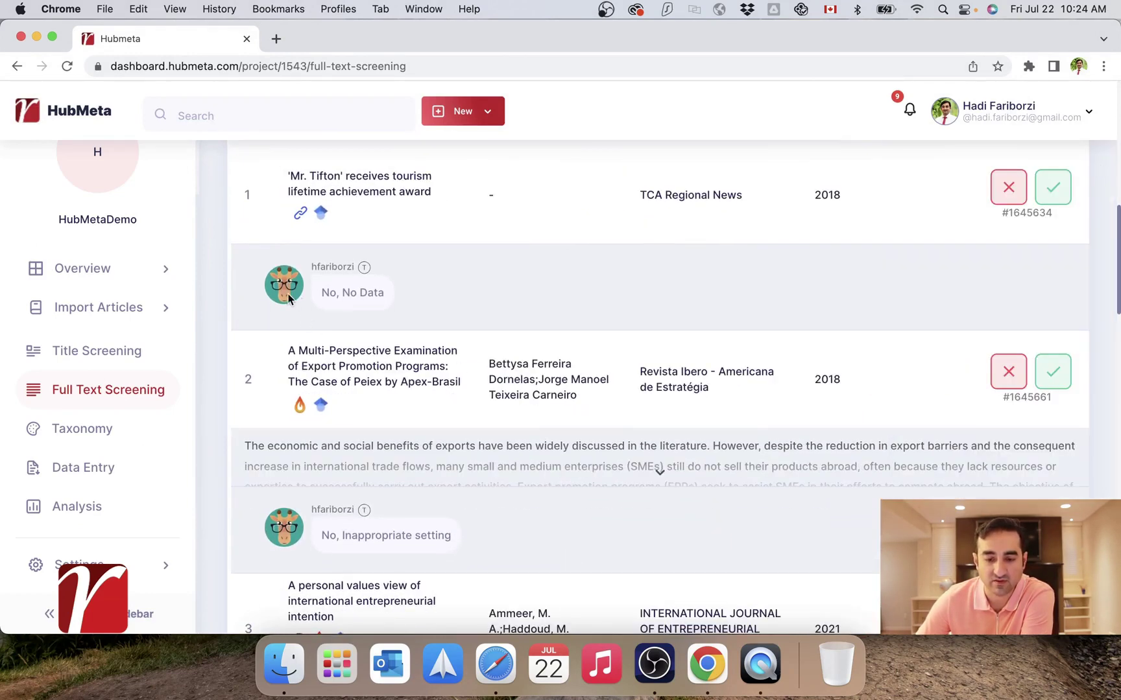
scroll(813, 303, up, 2)
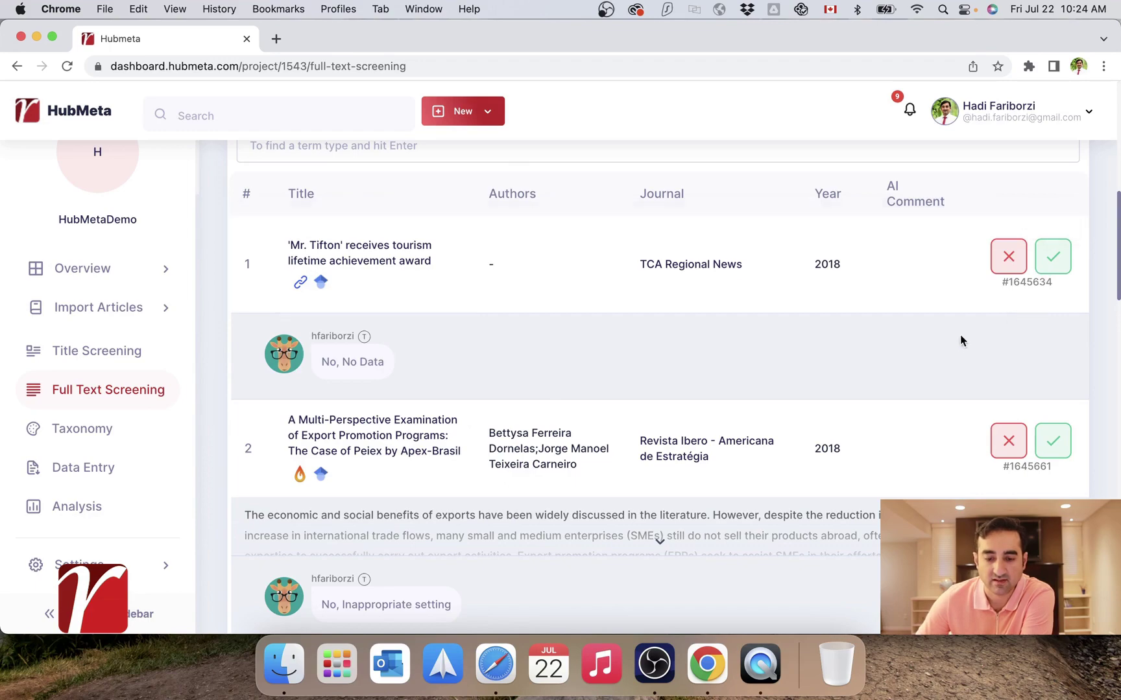
scroll(889, 395, down, 5)
scroll(888, 395, up, 4)
scroll(888, 395, up, 8)
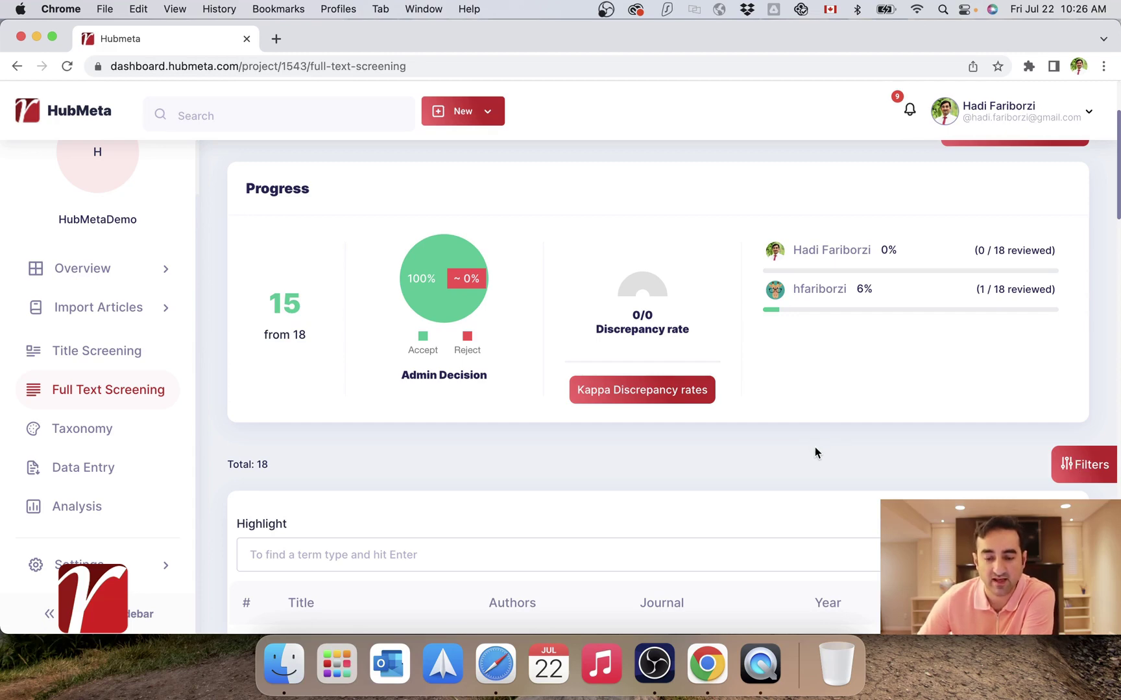
Close the Filters side panel so Progress shows 1962 of 1962 papers and 226/1245 discrepancy
click(1083, 467)
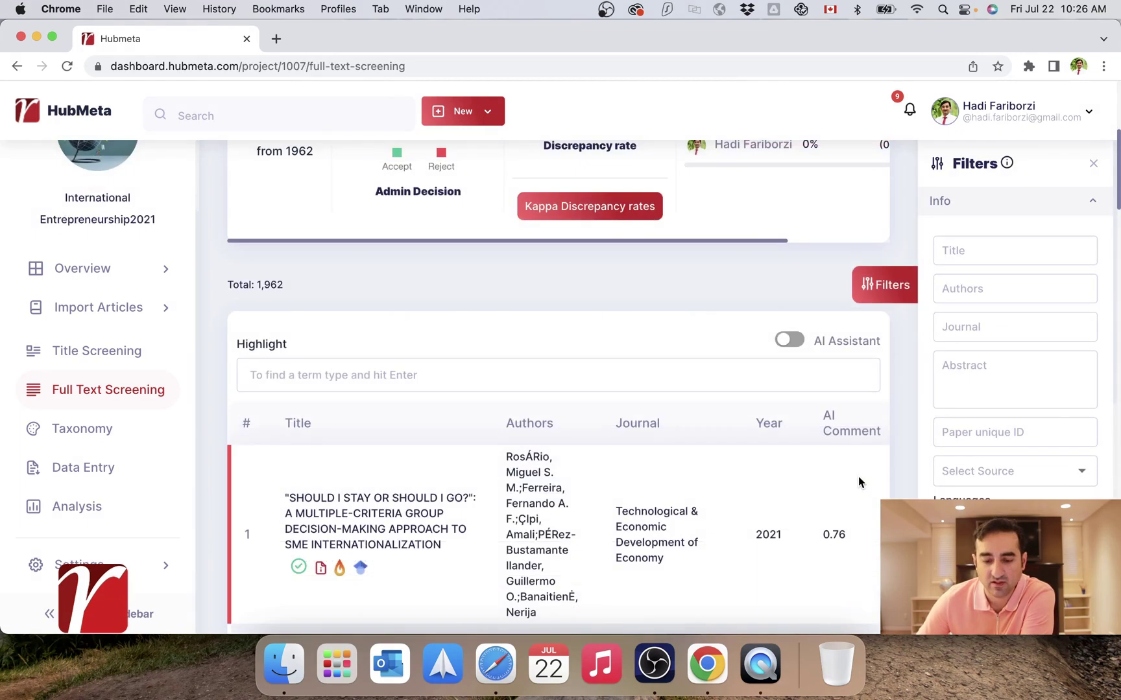
scroll(862, 376, up, 5)
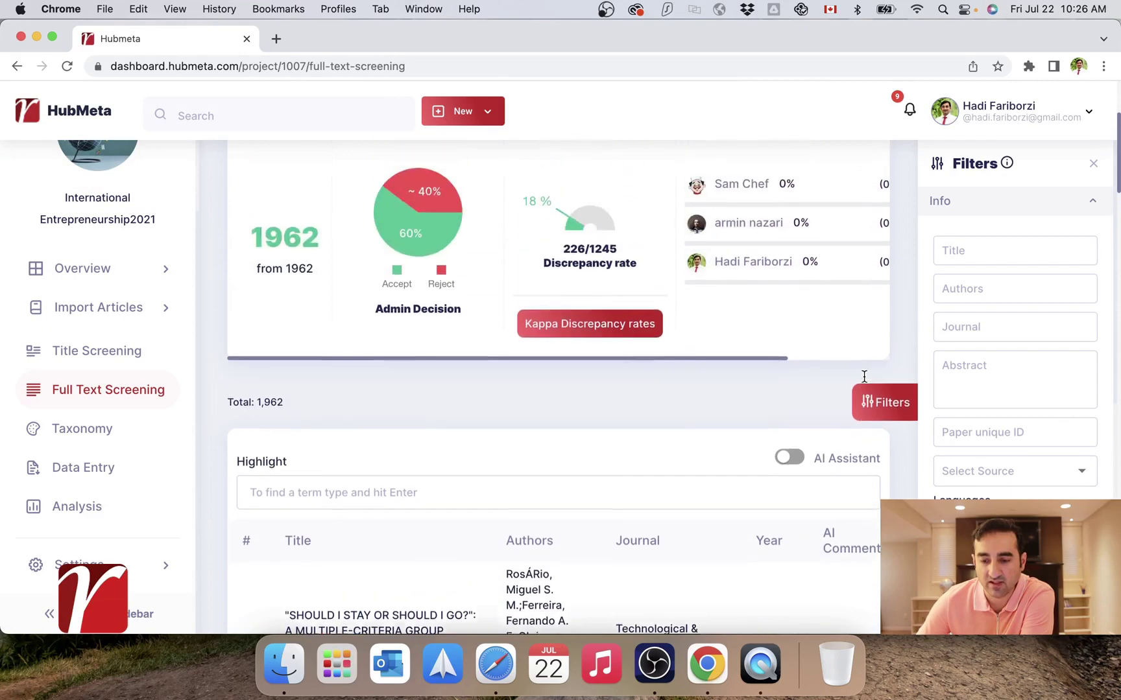
scroll(795, 283, down, 8)
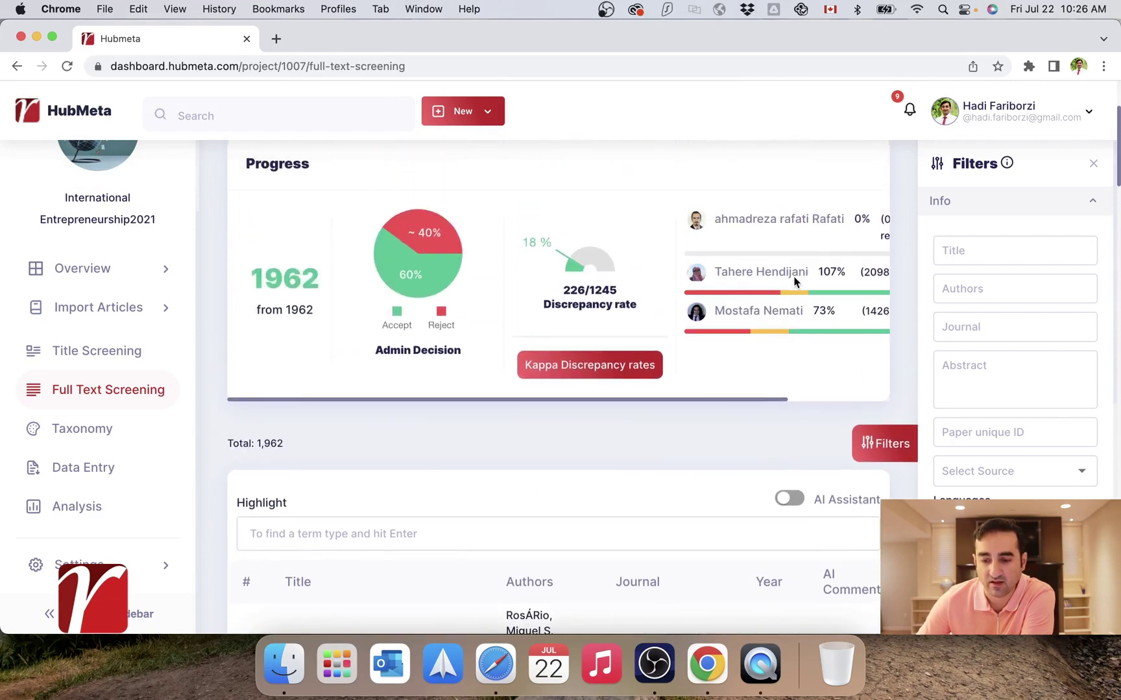
click(886, 298)
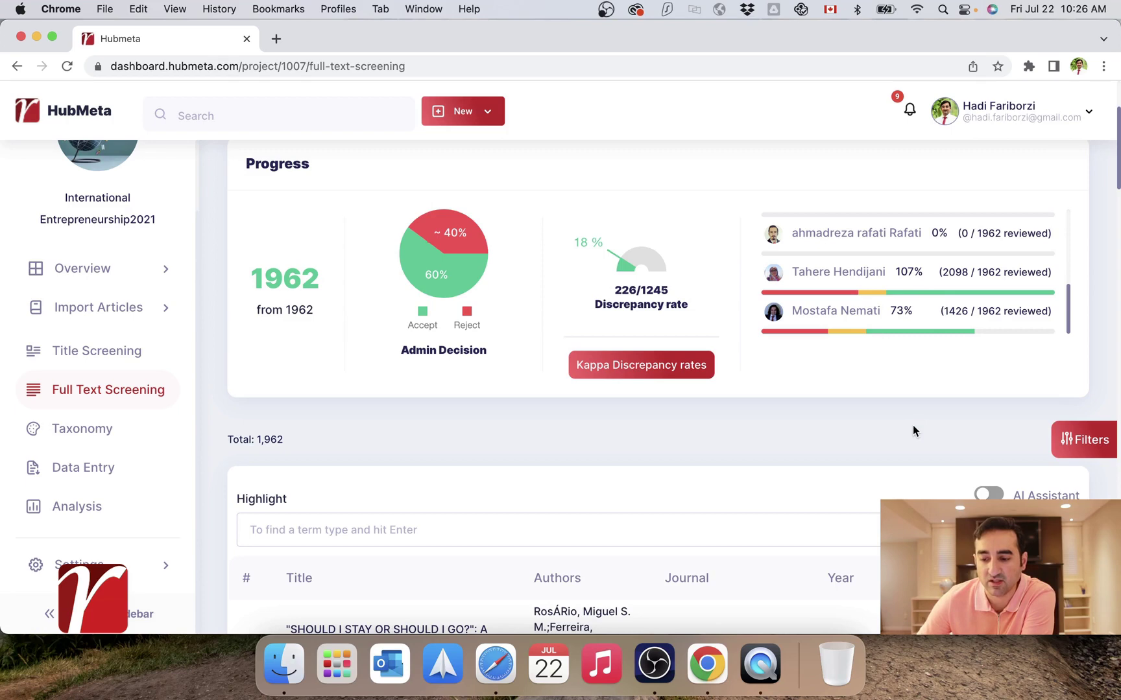
scroll(912, 431, down, 1)
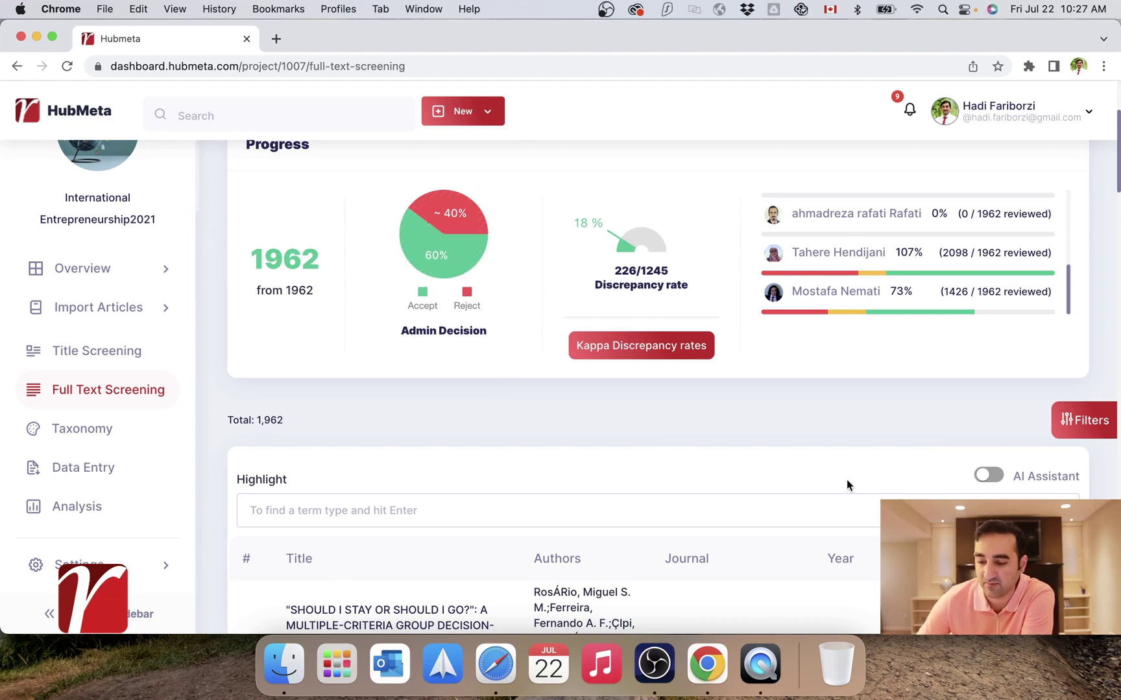
Open the article Filters panel and expand the reviewer Comments section
click(1096, 423)
scroll(1100, 430, down, 5)
scroll(1077, 448, down, 2)
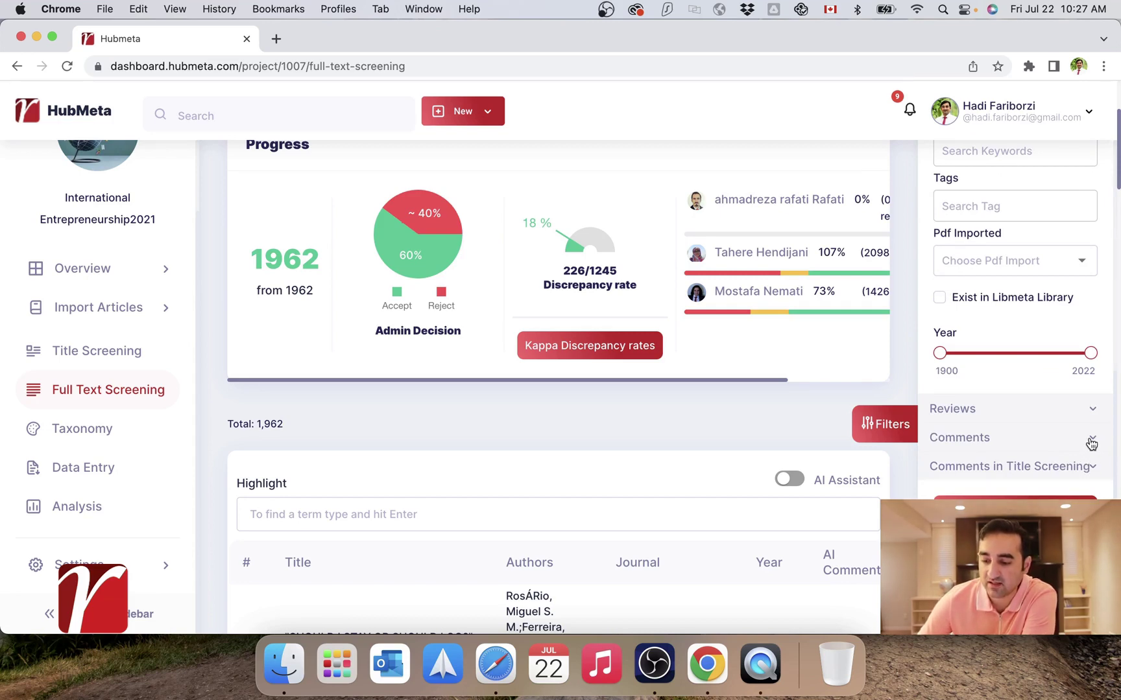
click(1092, 444)
scroll(1037, 454, down, 10)
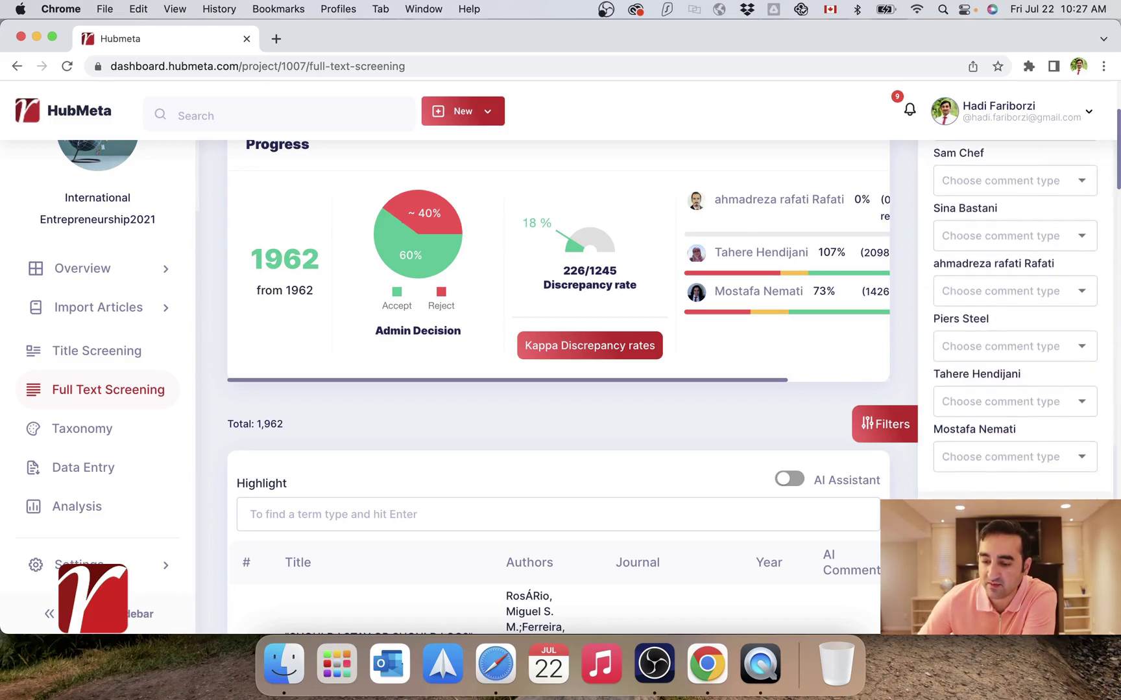
scroll(1015, 318, up, 2)
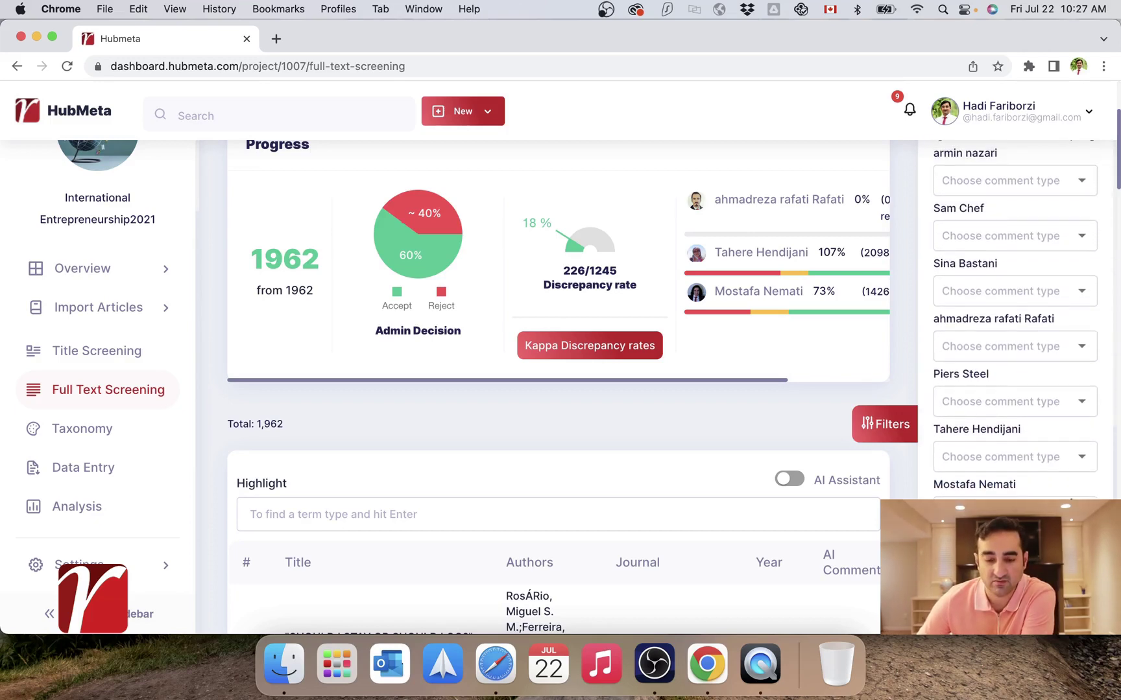
Set the first reviewer's comment type to Yes and scroll through the matching papers
click(1076, 458)
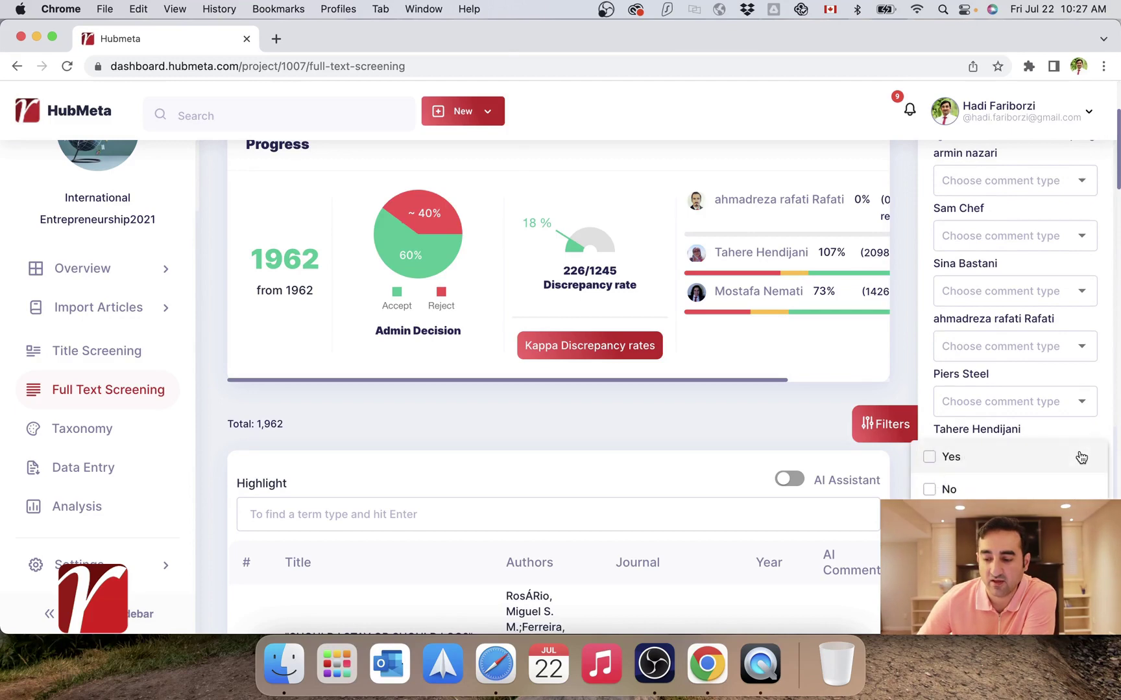
click(1010, 461)
key(Escape)
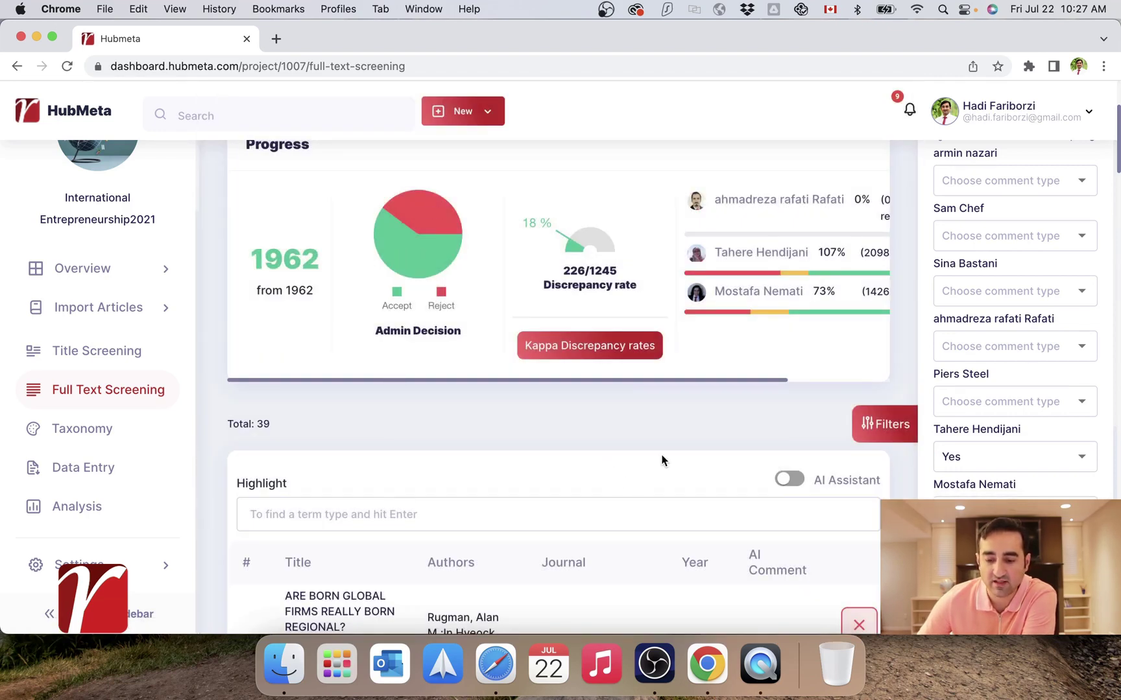
scroll(662, 461, down, 5)
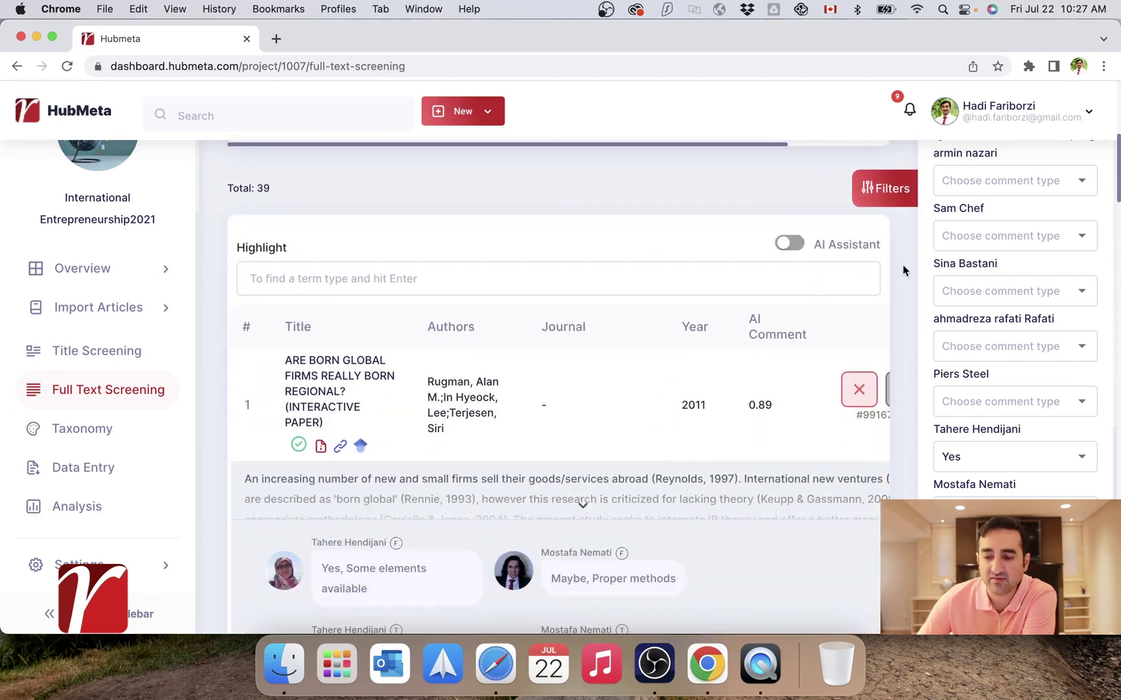
scroll(814, 488, down, 6)
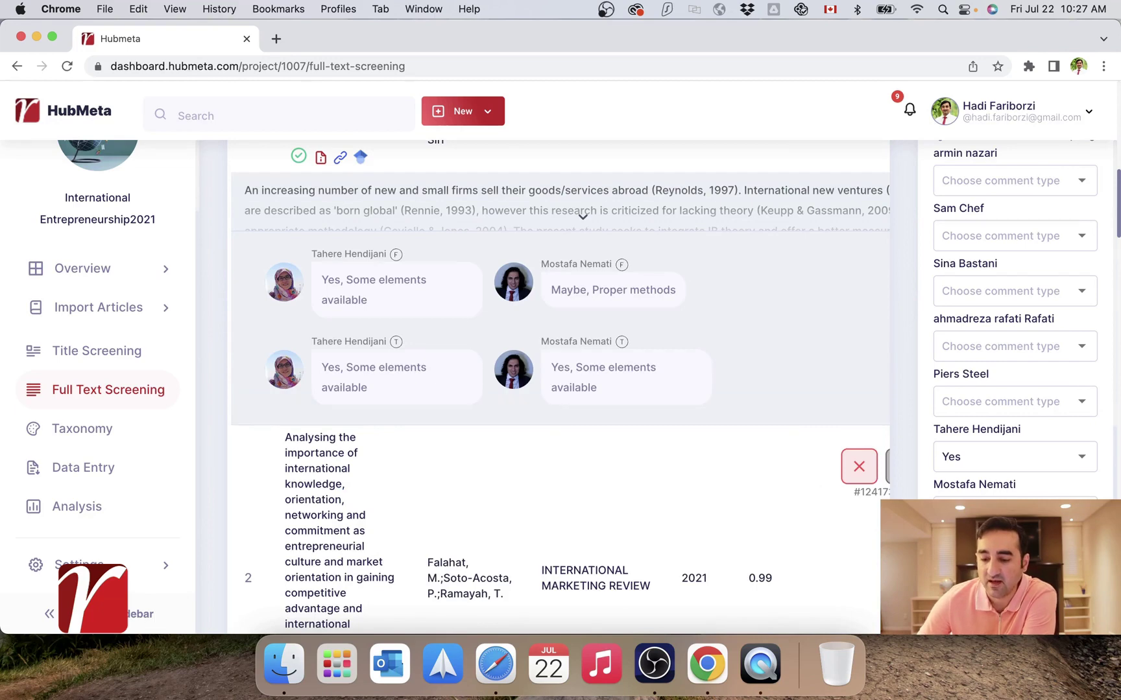
scroll(1015, 320, down, 3)
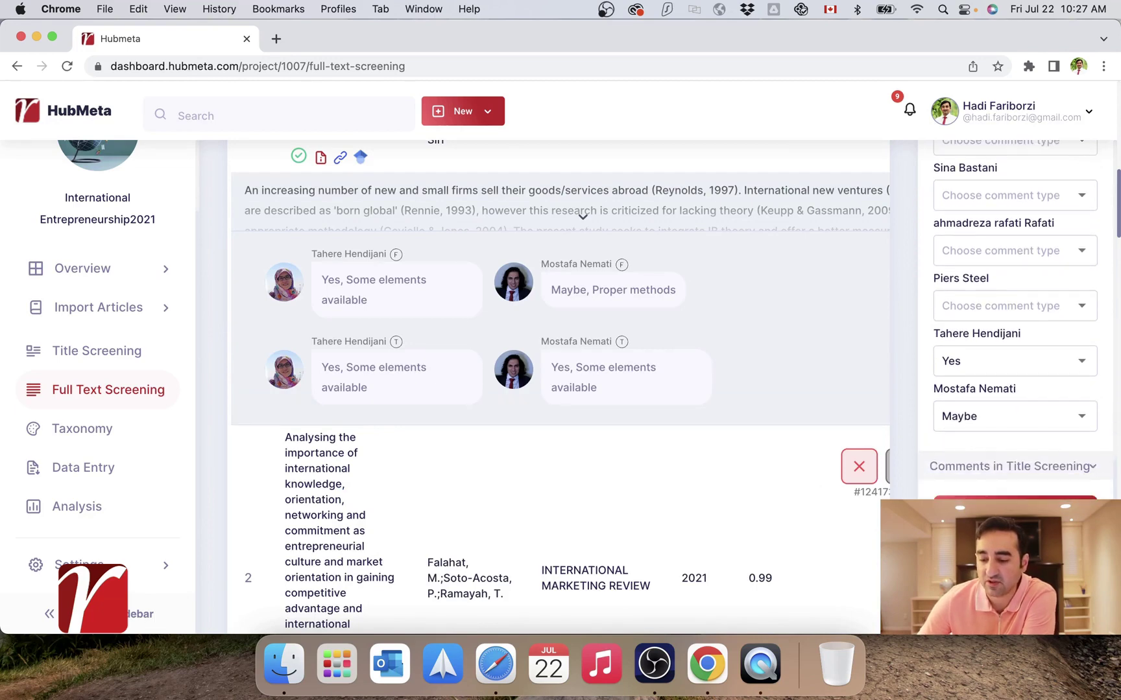
scroll(543, 495, up, 6)
scroll(533, 495, down, 3)
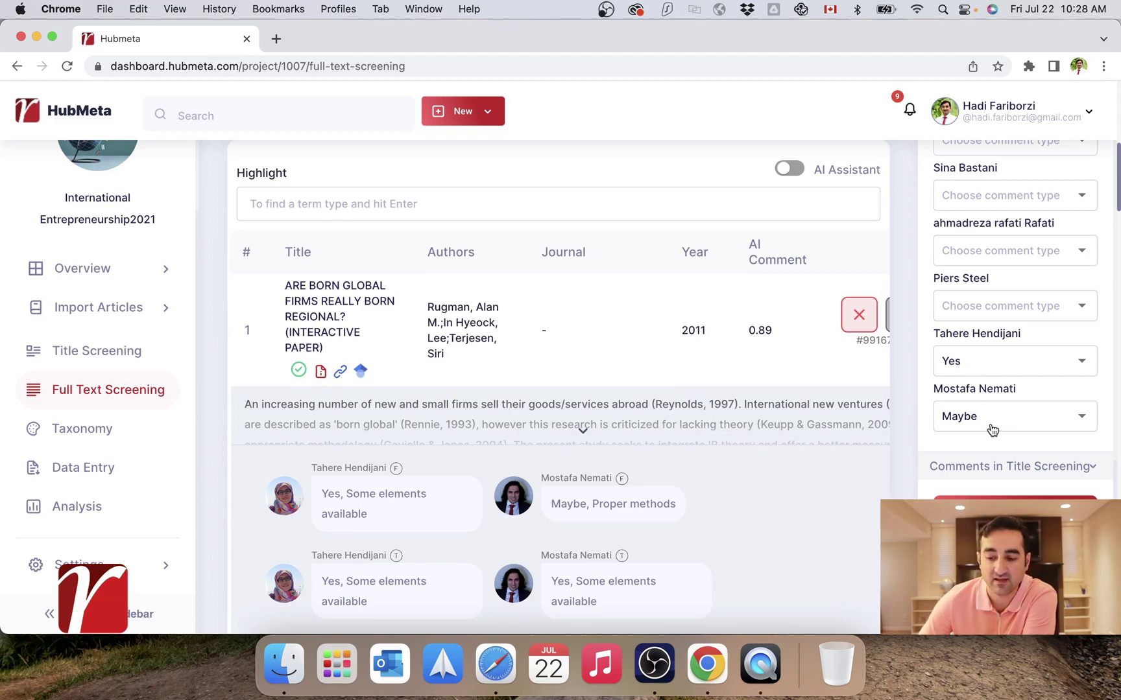
Switch the first reviewer's comment filter from Yes to No, then browse the 36 resulting papers
click(1059, 367)
click(969, 394)
click(937, 359)
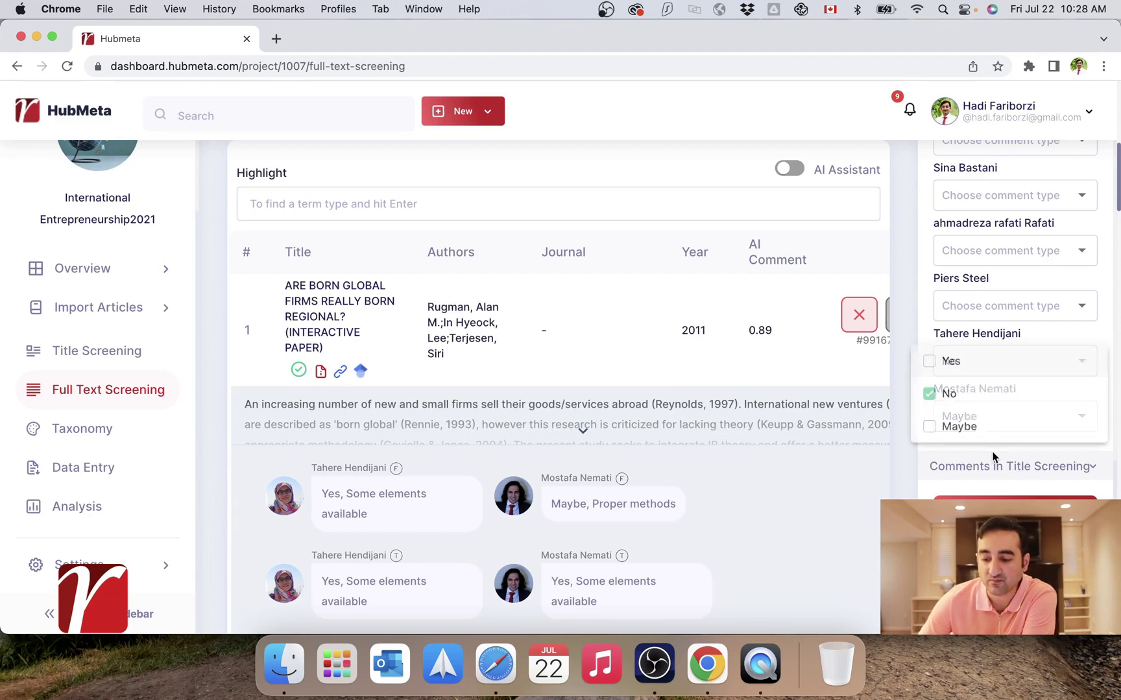
click(1015, 503)
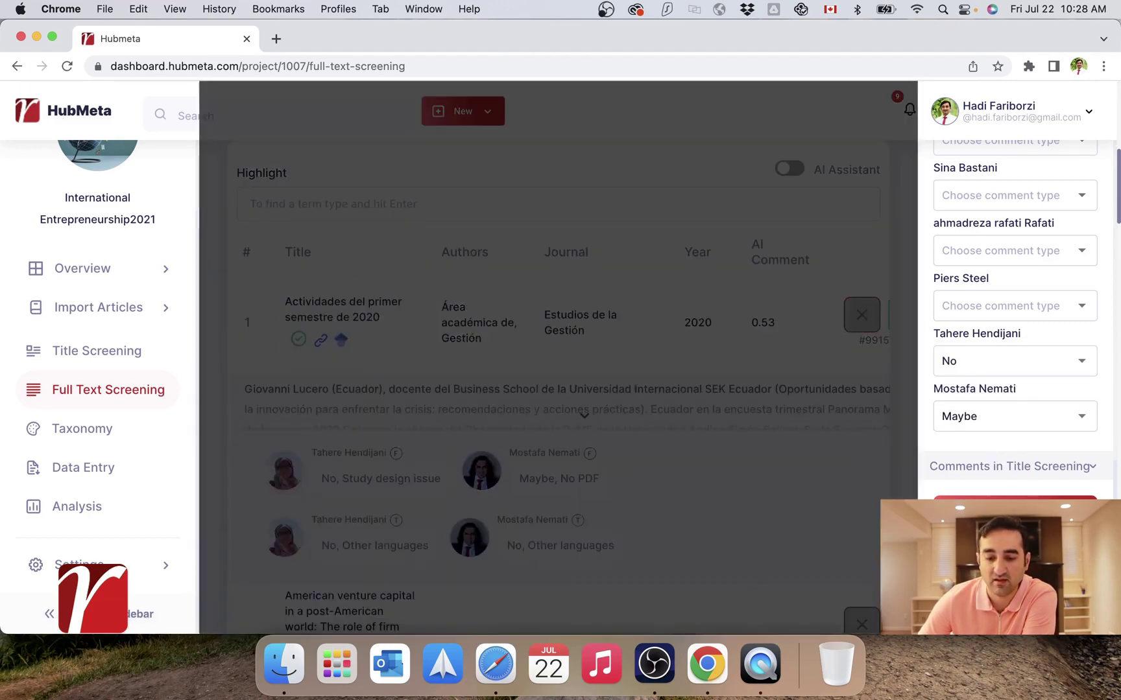
scroll(671, 454, up, 5)
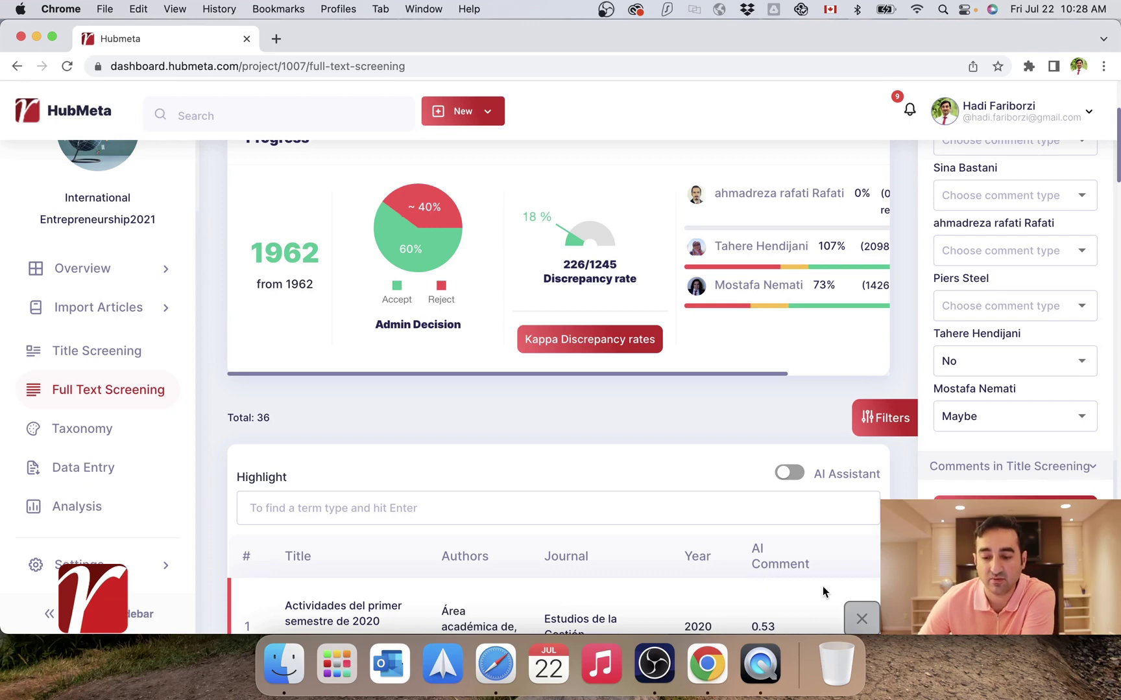
scroll(822, 587, down, 10)
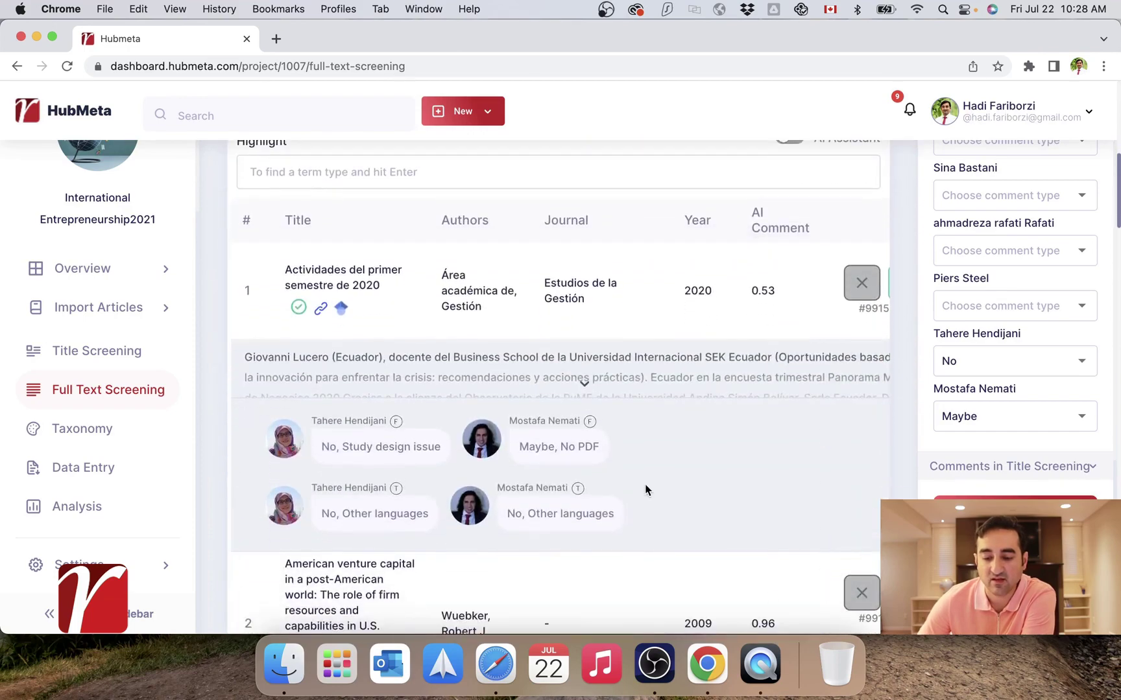
scroll(645, 485, down, 15)
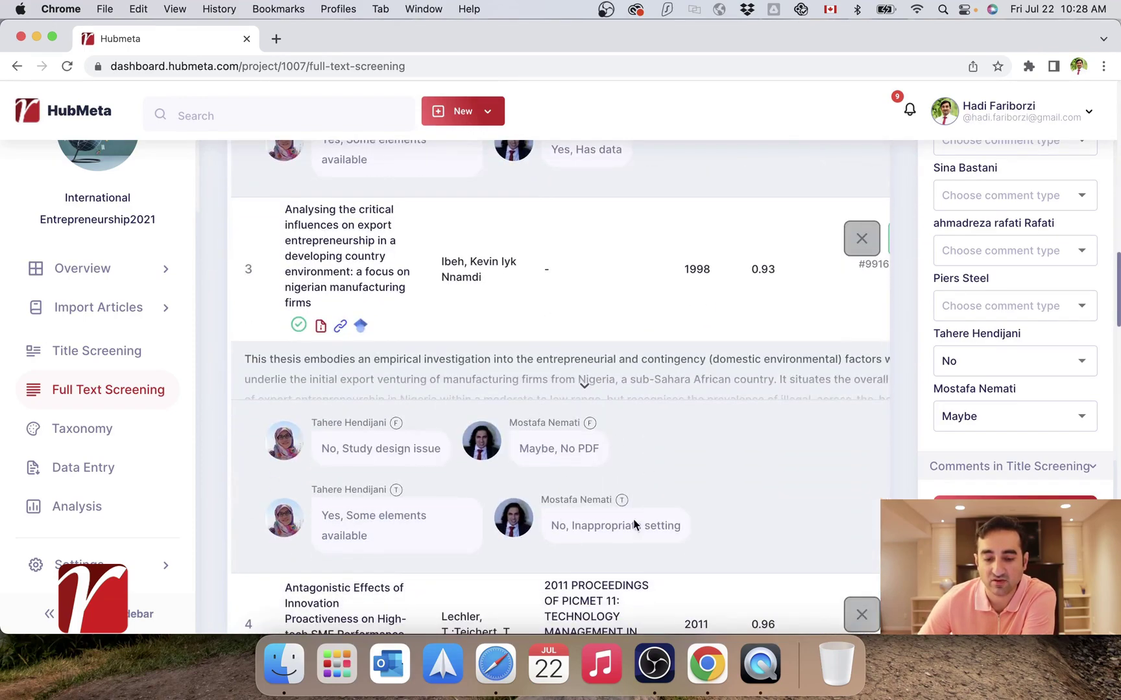
scroll(700, 441, down, 5)
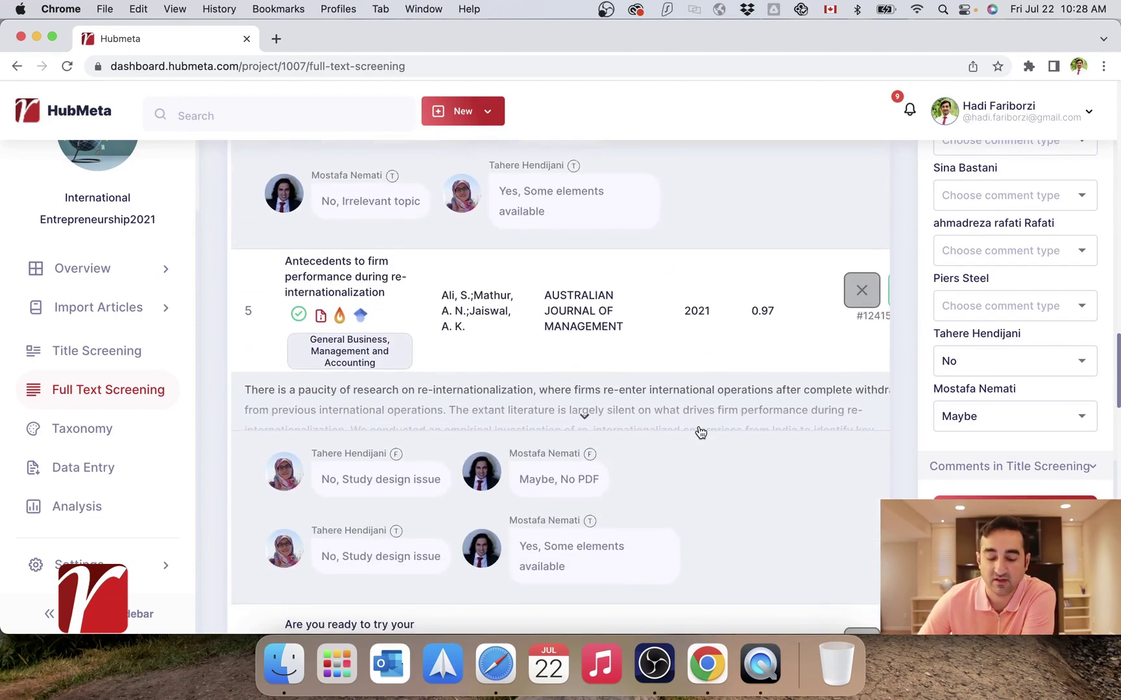
scroll(700, 432, down, 2)
scroll(701, 433, up, 3)
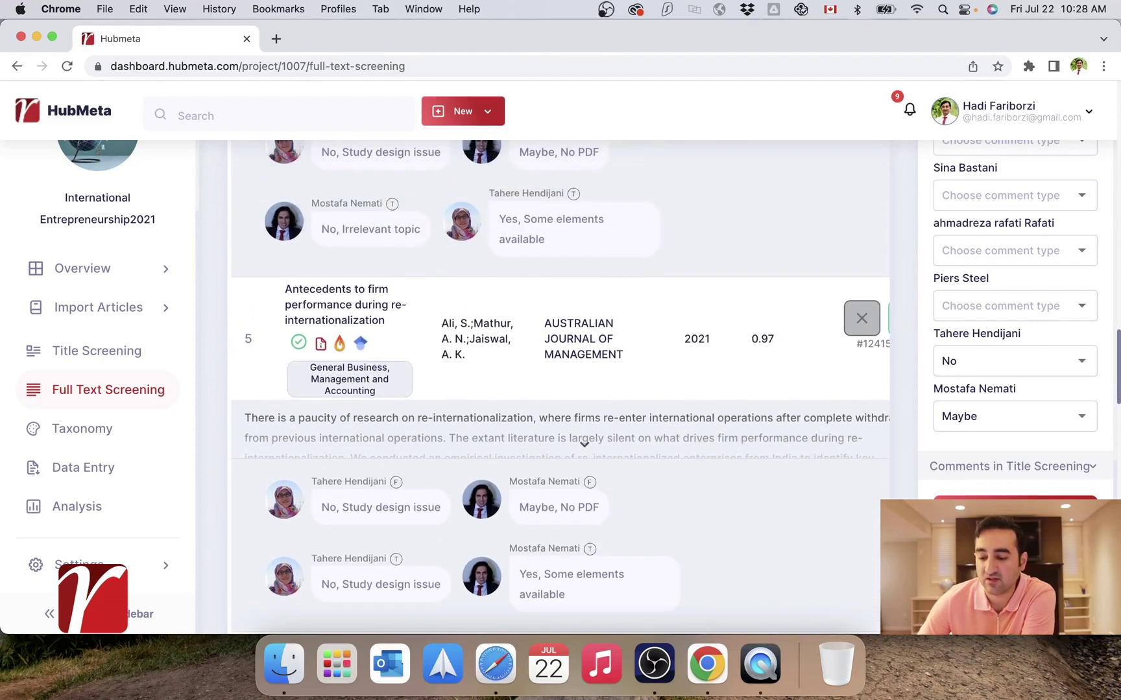